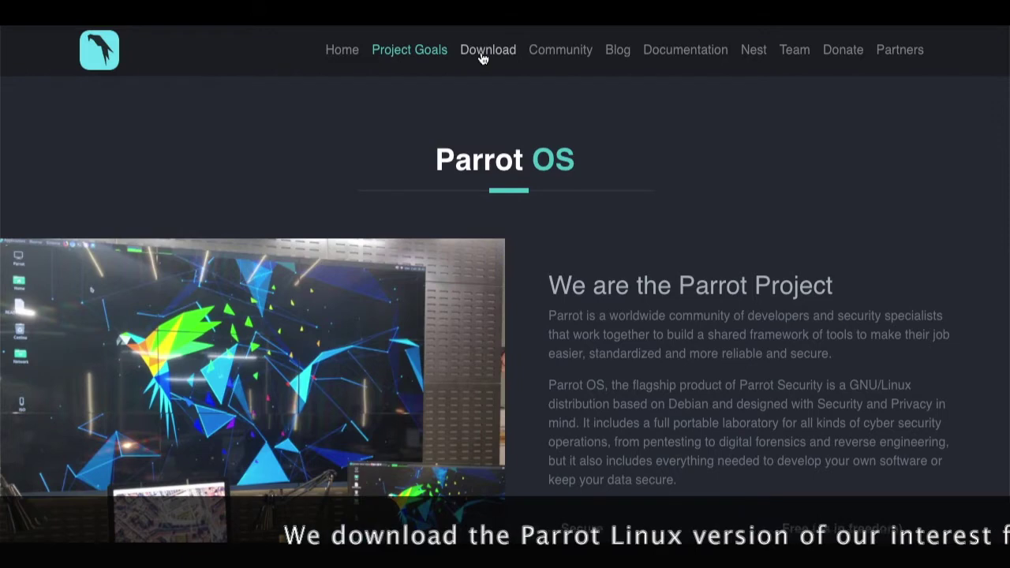
pyautogui.scroll(-6, 488, 281)
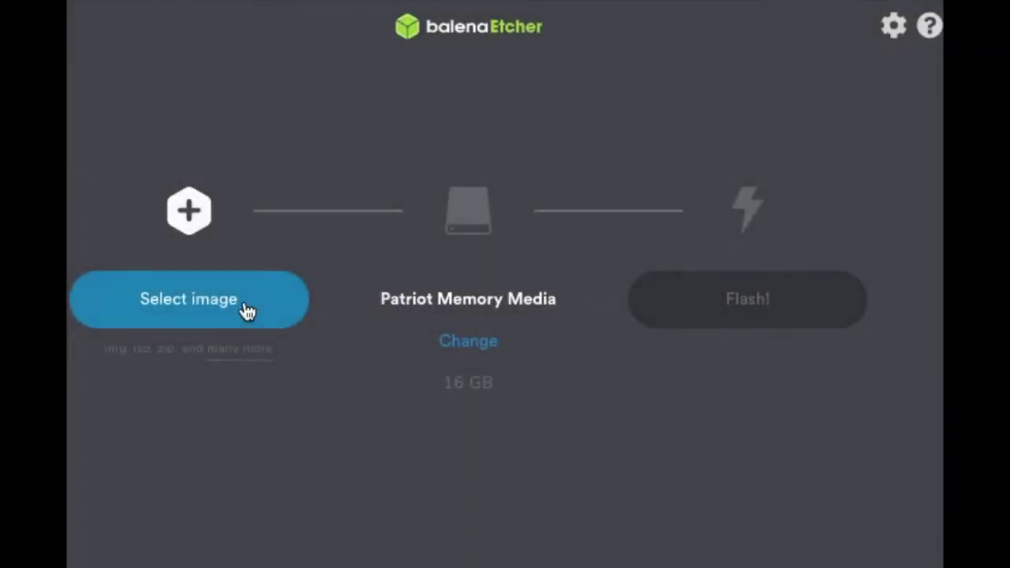
# In balenaEtcher, flash Parrot-kde-security-4.8_x64.iso from the Download folder to the Patriot Memory Media drive, authorizing with the account password.
pyautogui.click(246, 311)
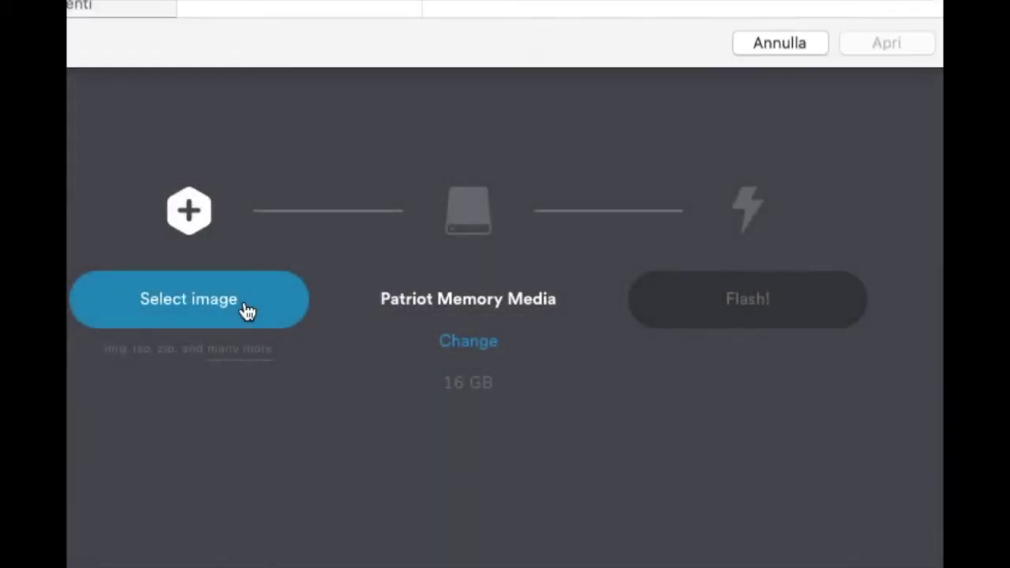
pyautogui.click(271, 60)
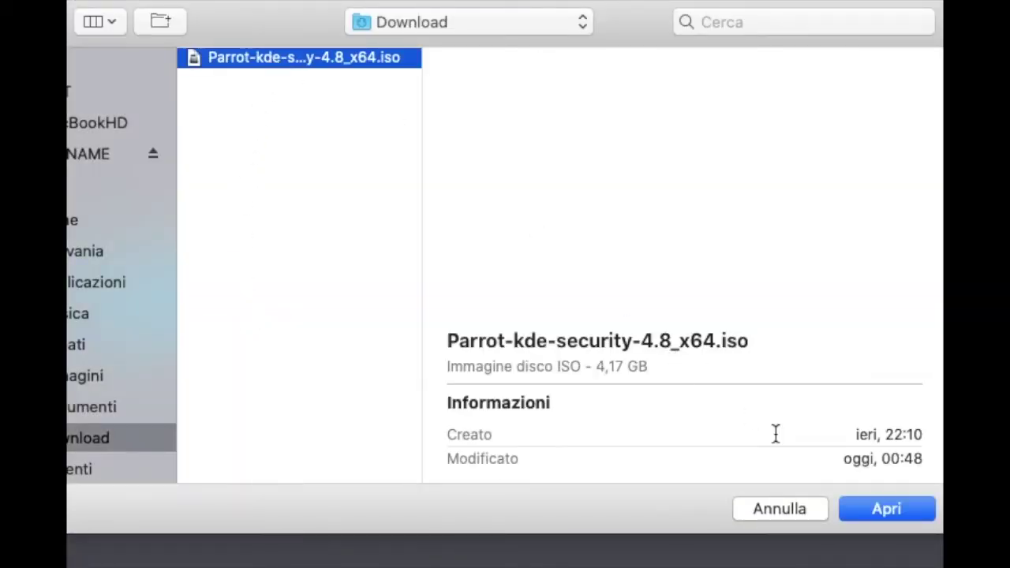
pyautogui.click(866, 509)
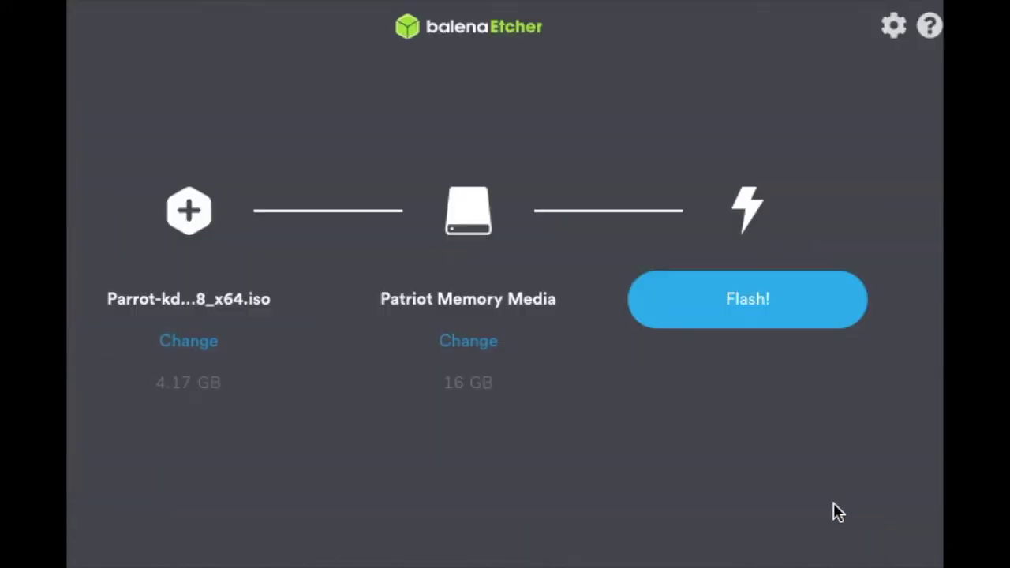
pyautogui.click(725, 304)
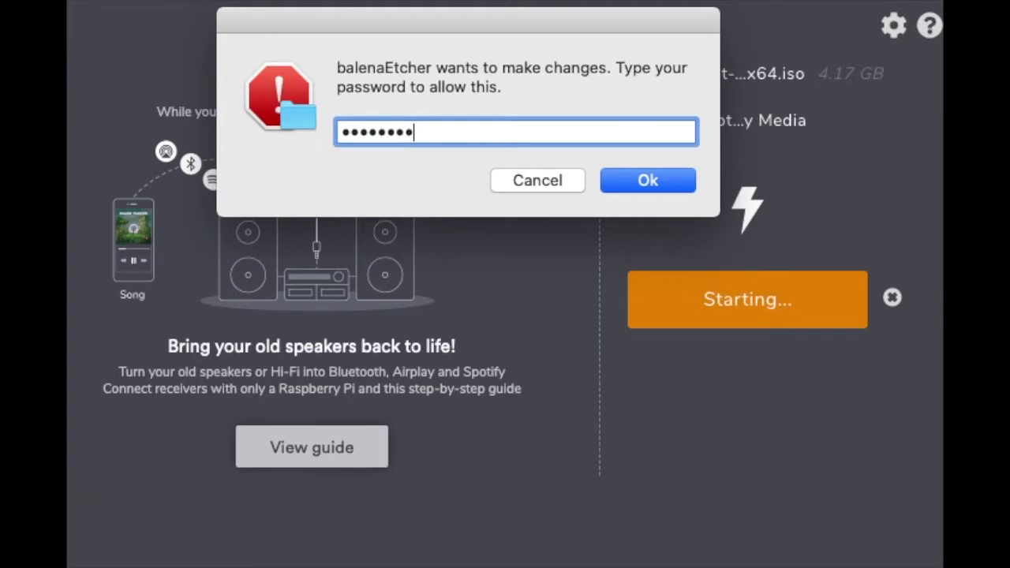
pyautogui.press('Return')
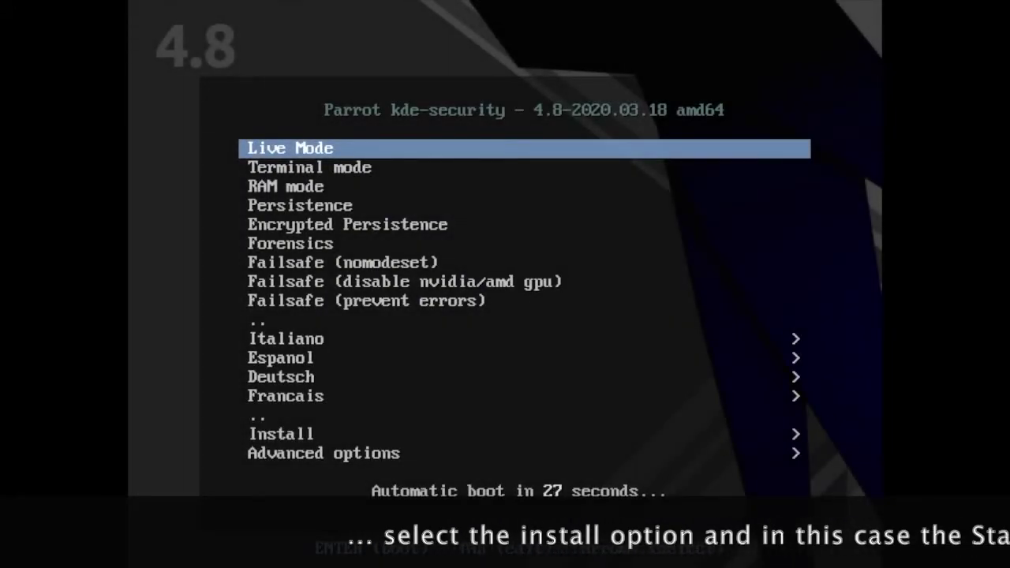
# Choose the Standard Installer from the Install options of the Parrot kde-security boot menu.
pyautogui.press('Down')
pyautogui.press('Down')
pyautogui.press('Down')
pyautogui.press('Down')
pyautogui.press('Down')
pyautogui.press('Down')
pyautogui.press('Down')
pyautogui.press('Down')
pyautogui.press('Down')
pyautogui.press('Down')
pyautogui.press('Down')
pyautogui.press('Down')
pyautogui.press('Down')
pyautogui.press('Down')
pyautogui.press('Down')
pyautogui.press('Return')
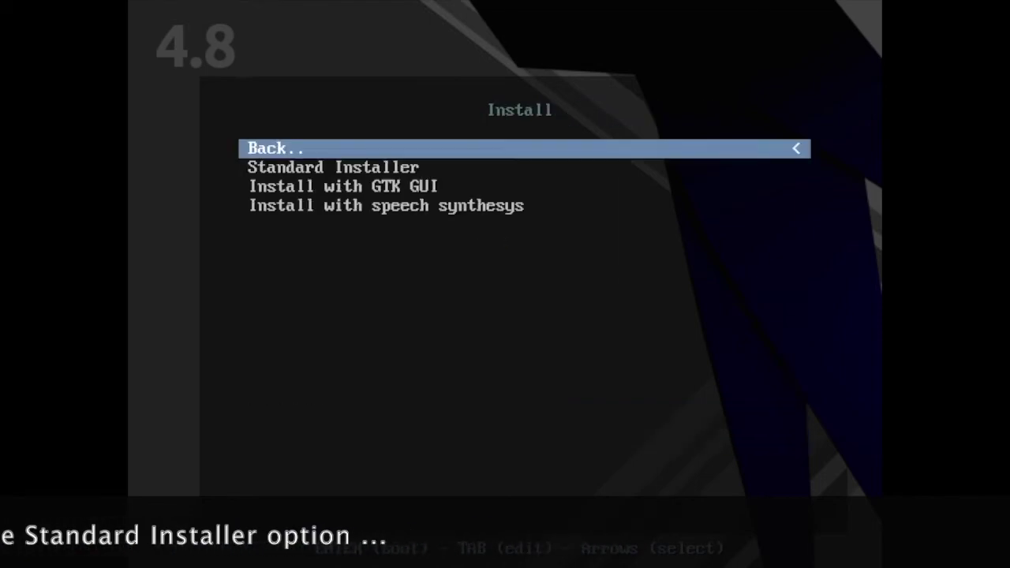
pyautogui.press('Down')
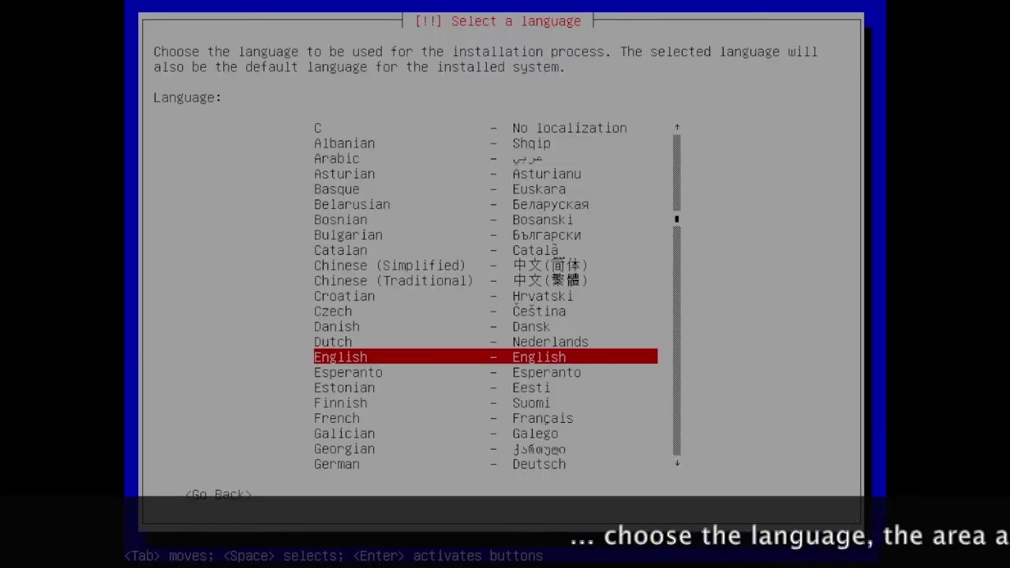
# Set the installation language to English, the location to United States and the keymap to American English.
pyautogui.press('Return')
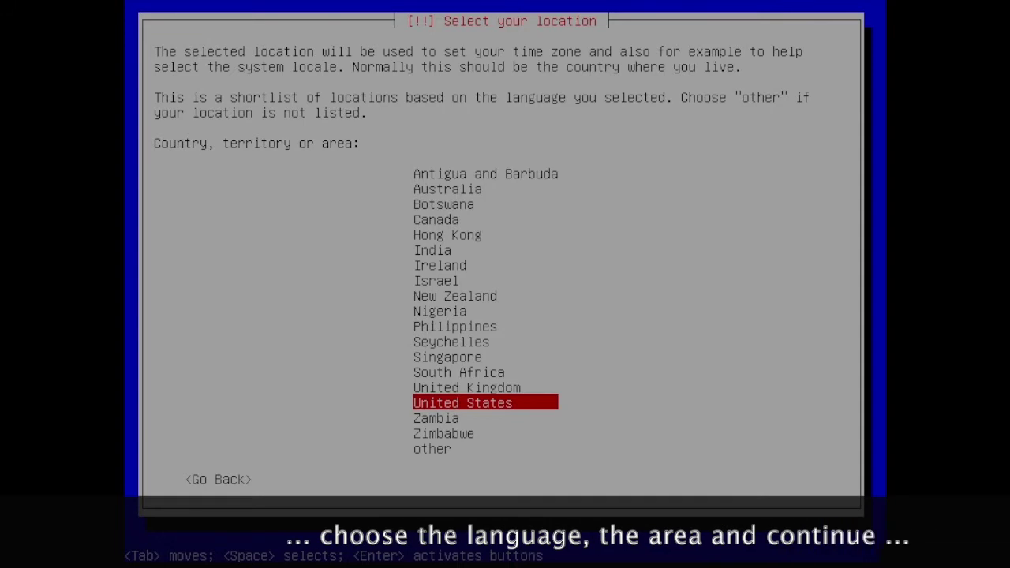
pyautogui.press('Return')
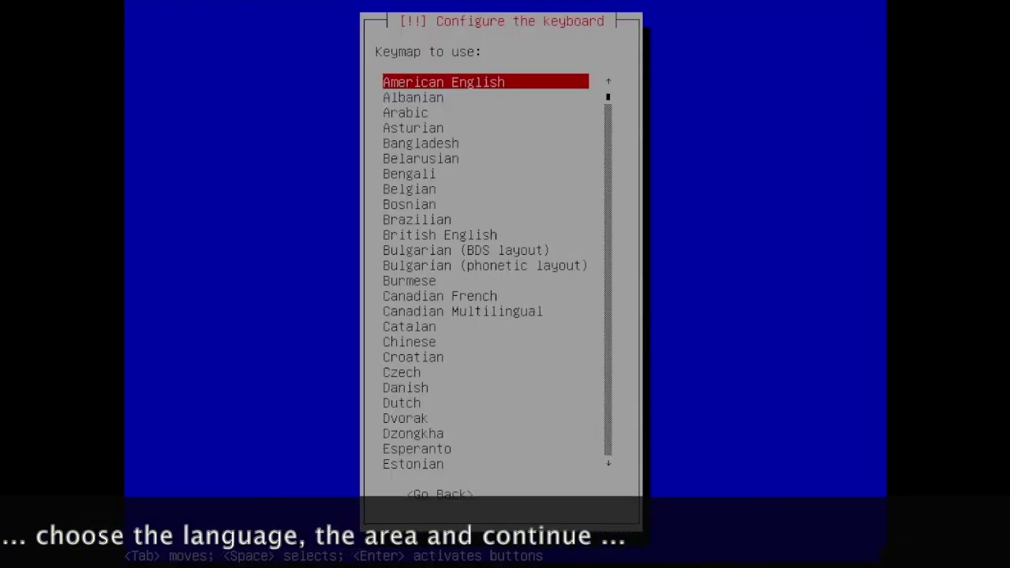
pyautogui.press('Return')
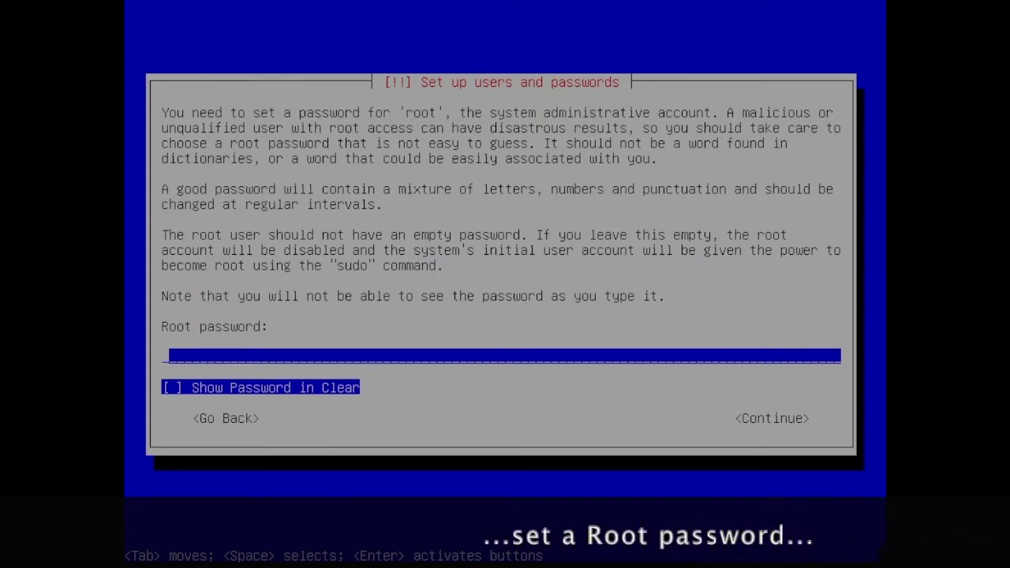
# Set the root password and re-enter it for verification.
pyautogui.write('*')
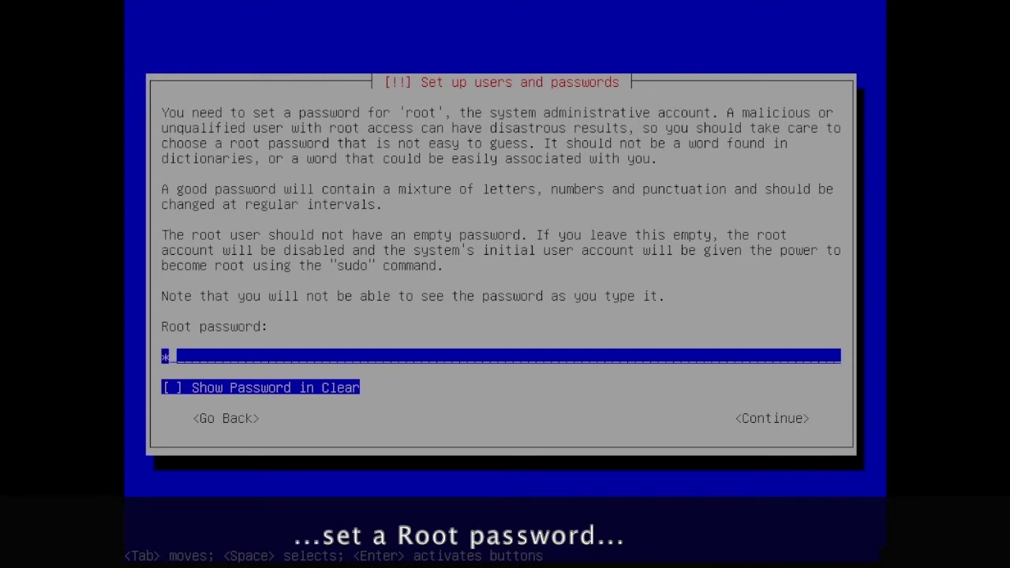
pyautogui.press('Tab')
pyautogui.press('Tab')
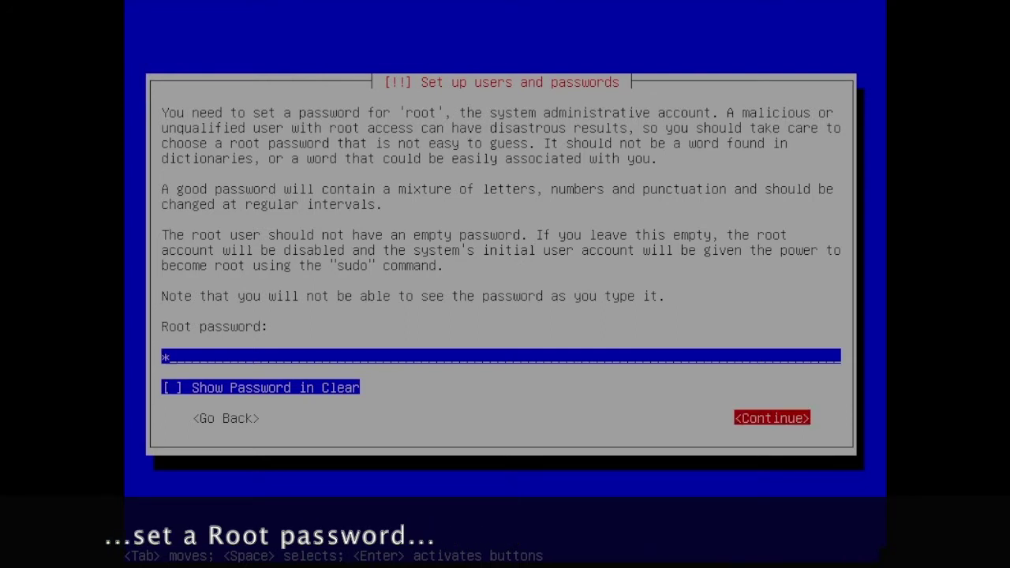
pyautogui.press('Return')
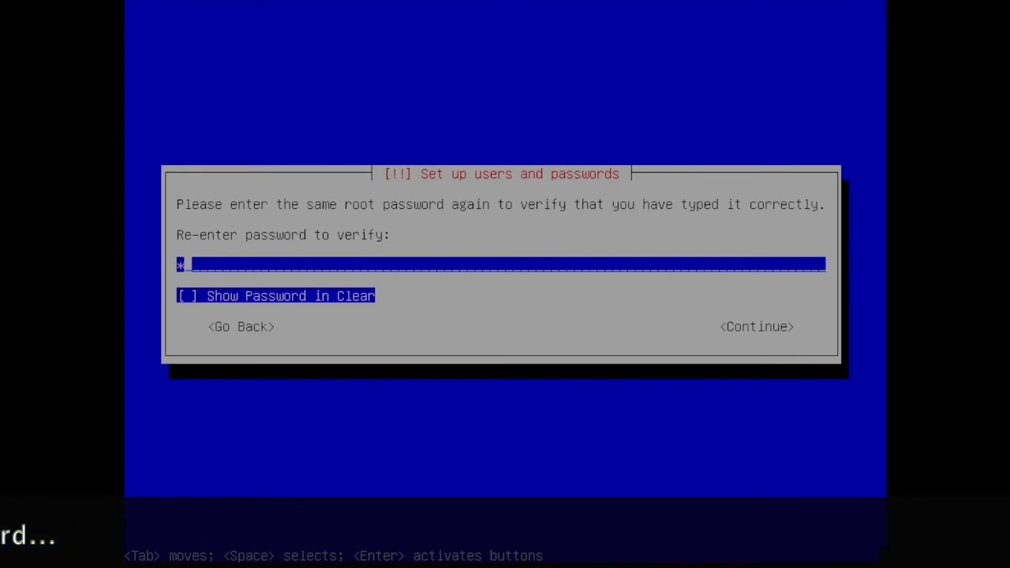
pyautogui.press('Return')
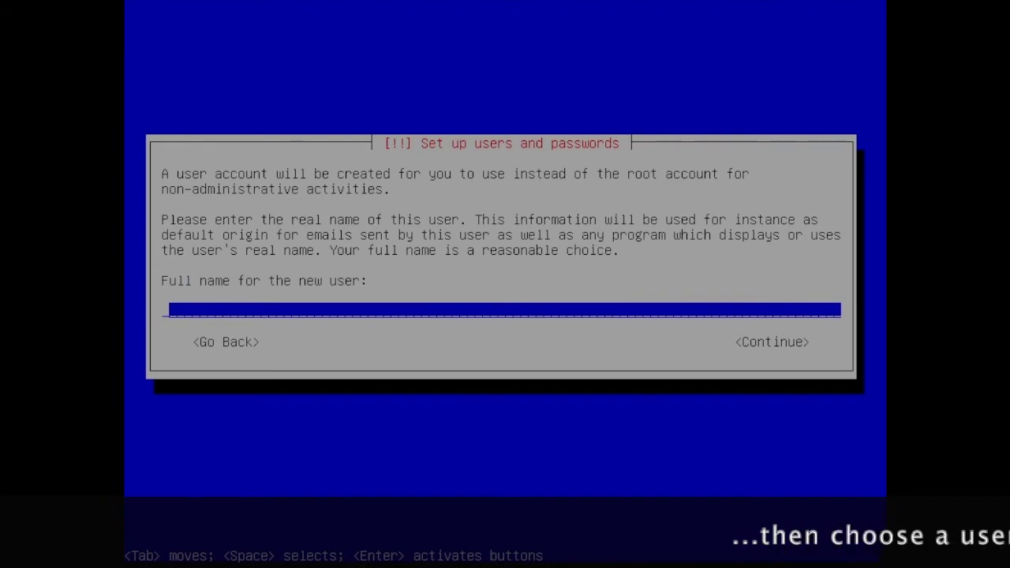
# Create the new user account with the full name Parrot and the username parrot.
pyautogui.write('Parrot')
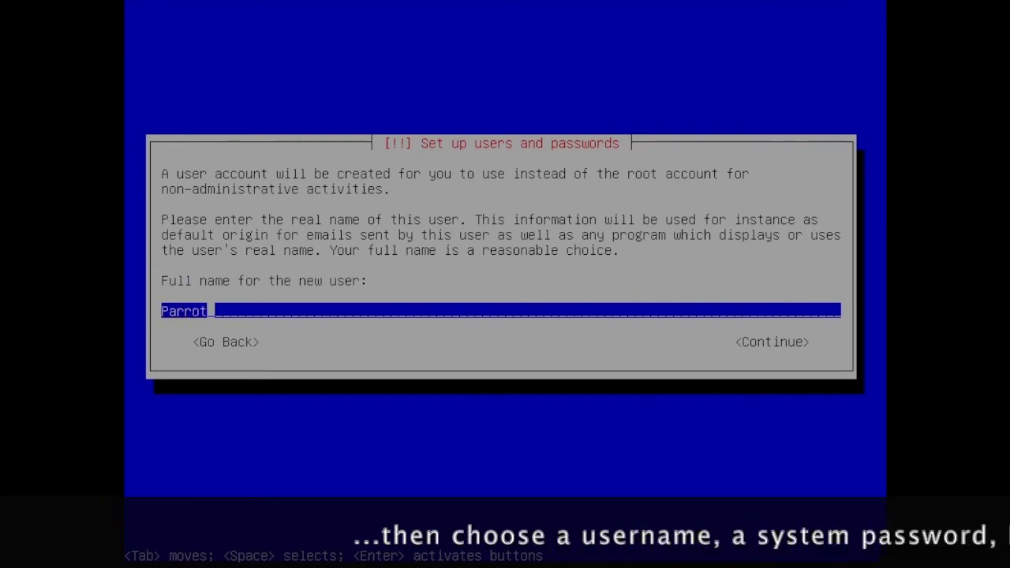
pyautogui.press('Tab')
pyautogui.press('Return')
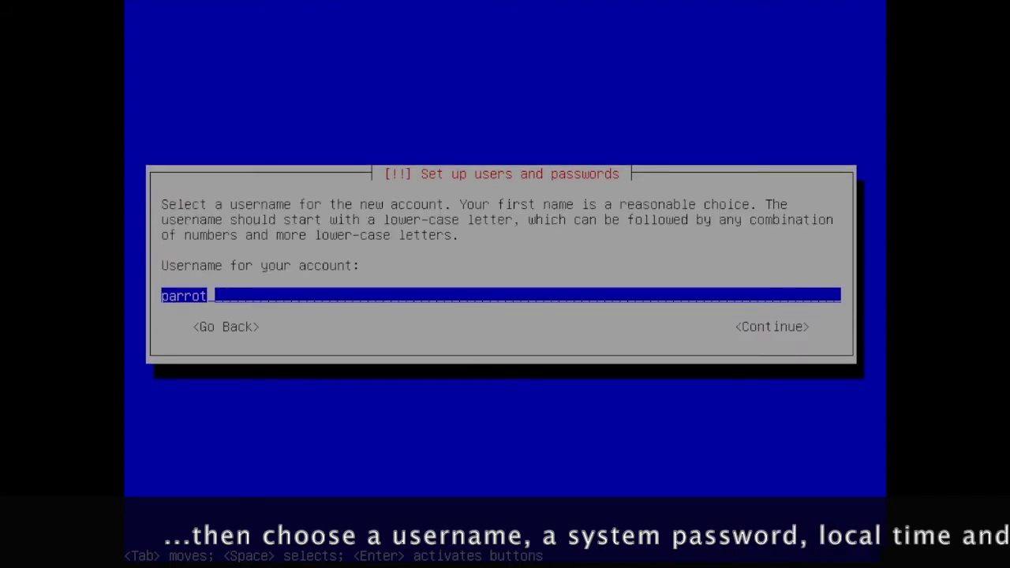
pyautogui.press('Return')
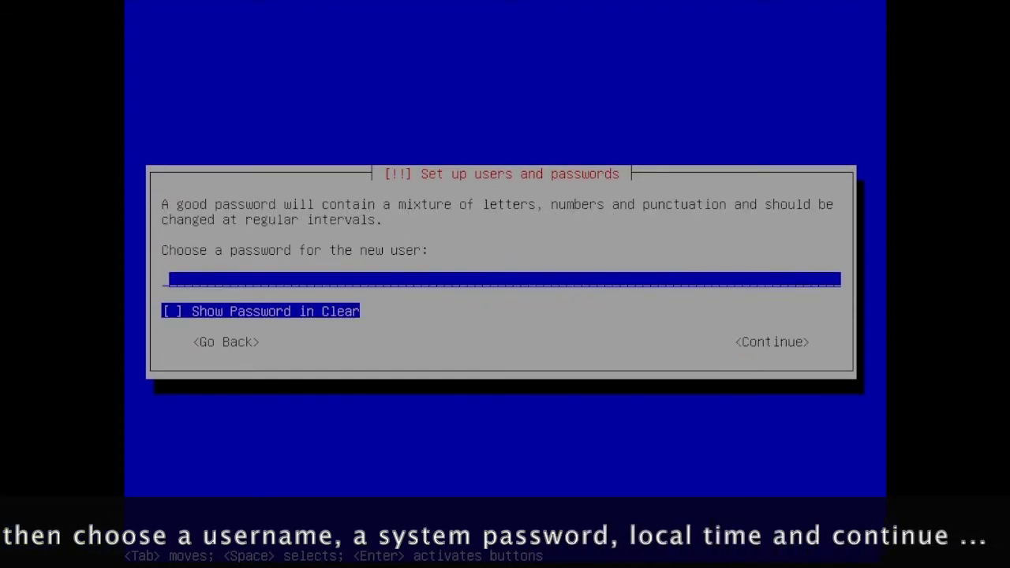
# Set the new user's password and re-enter it for verification.
pyautogui.write('*')
pyautogui.press('Tab')
pyautogui.press('Tab')
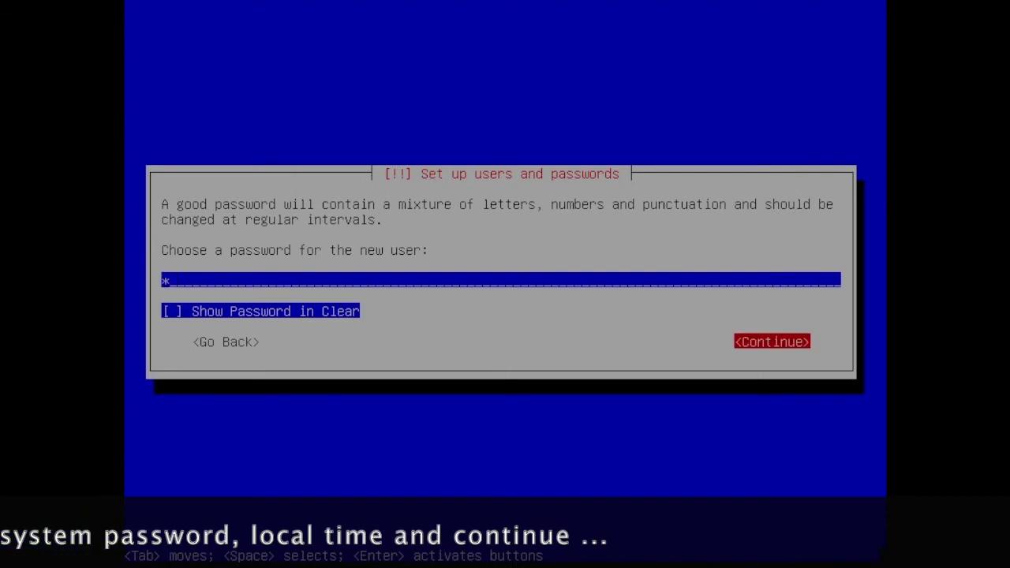
pyautogui.press('Return')
pyautogui.write('*')
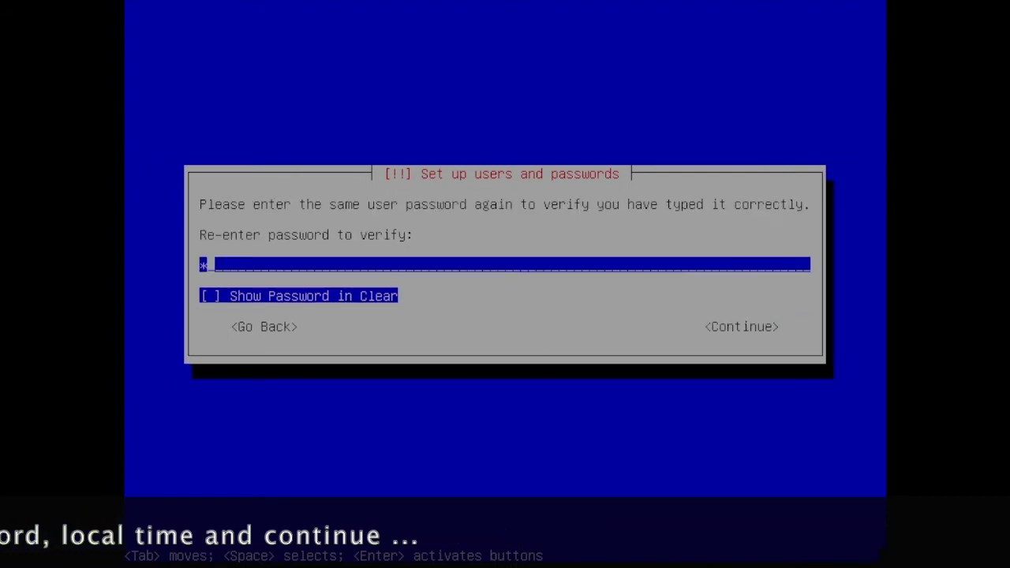
pyautogui.press('Tab')
pyautogui.press('Tab')
pyautogui.press('Return')
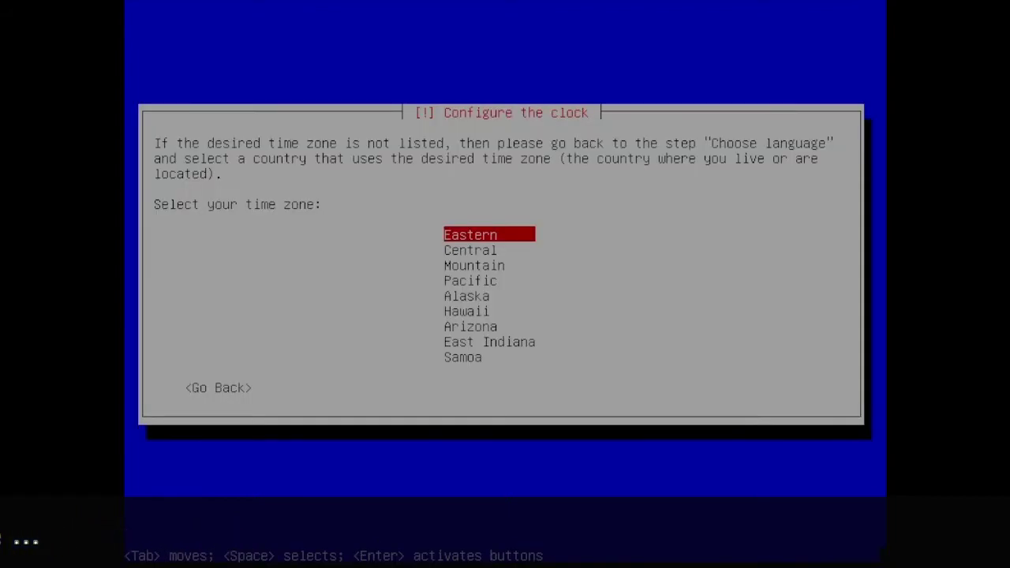
# Choose the Eastern time zone and partition the entire SCSI3 (sda) disk with all files in one partition, writing the changes to disk.
pyautogui.press('Return')
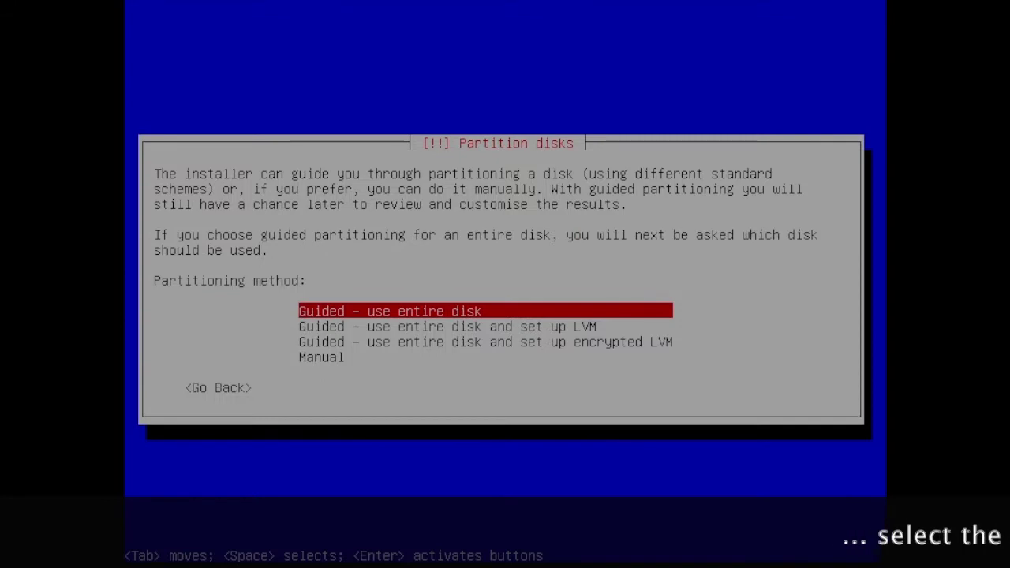
pyautogui.press('Return')
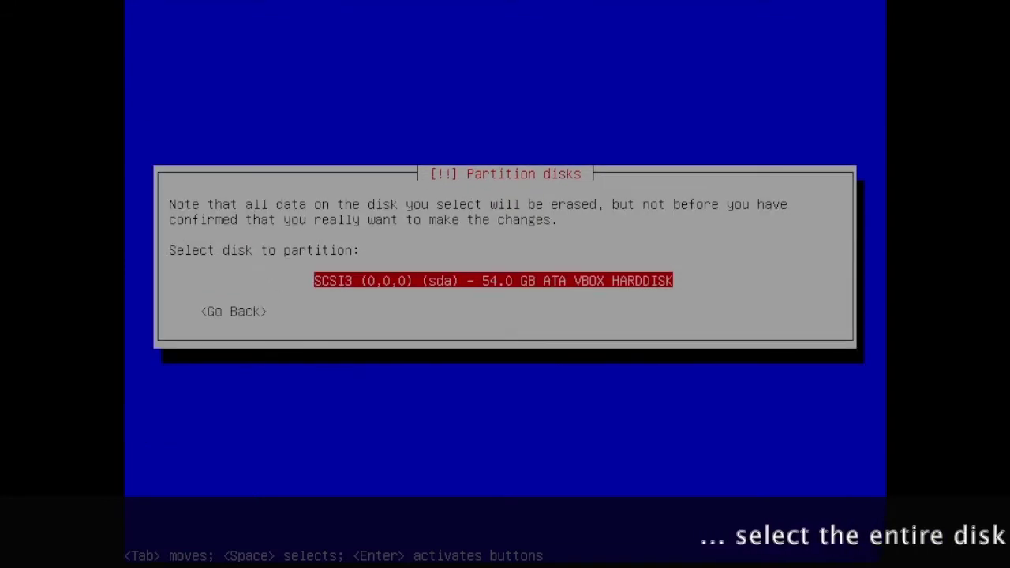
pyautogui.press('Return')
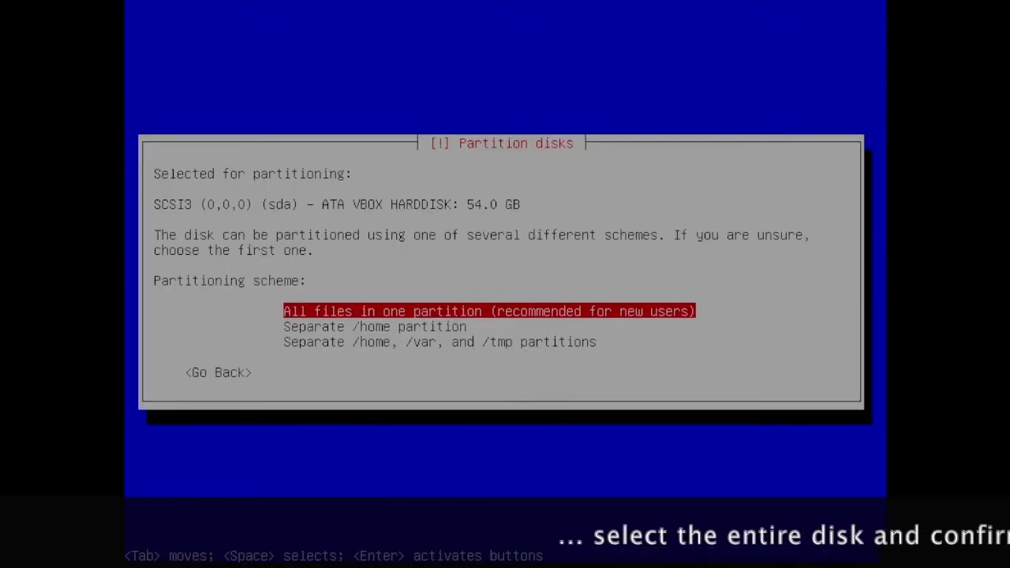
pyautogui.press('Return')
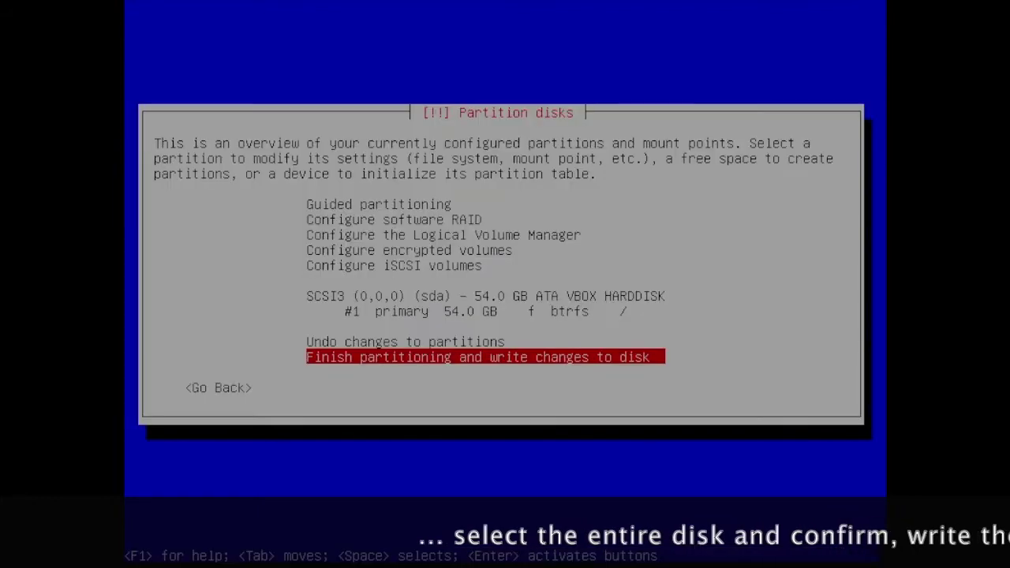
pyautogui.press('Return')
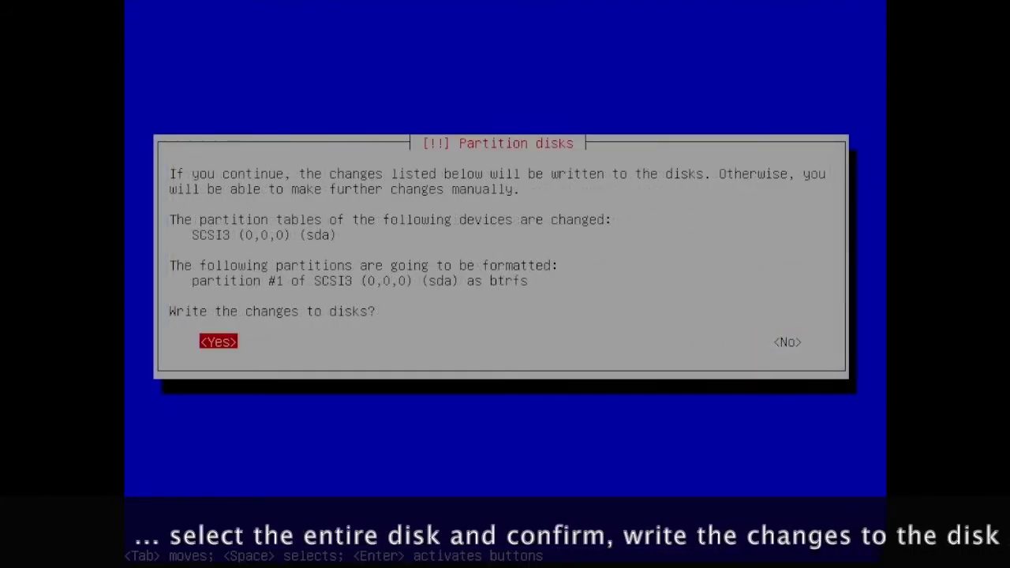
pyautogui.press('Return')
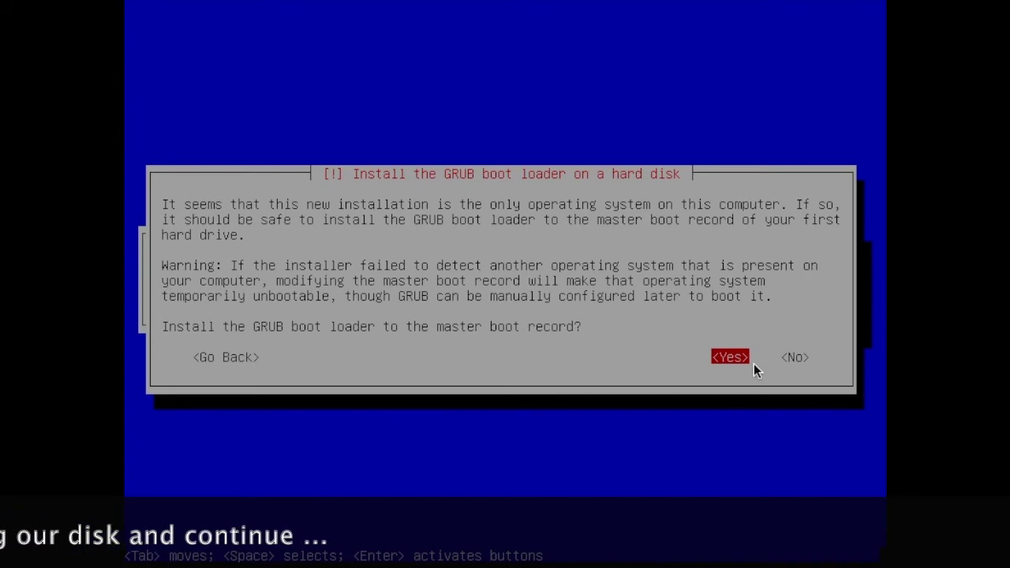
# Install the GRUB boot loader to the master boot record on /dev/sda.
pyautogui.press('Return')
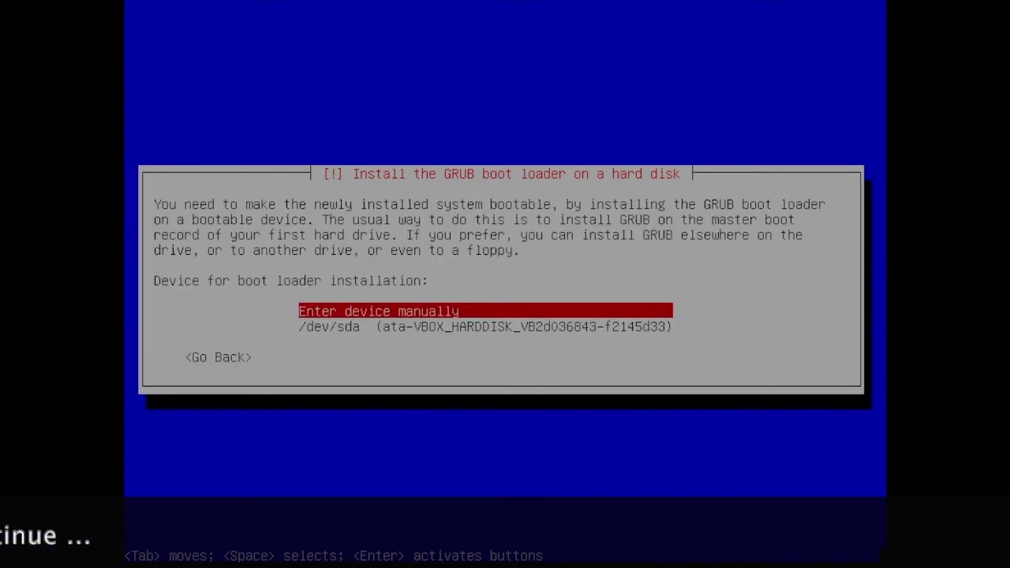
pyautogui.press('Down')
pyautogui.press('Return')
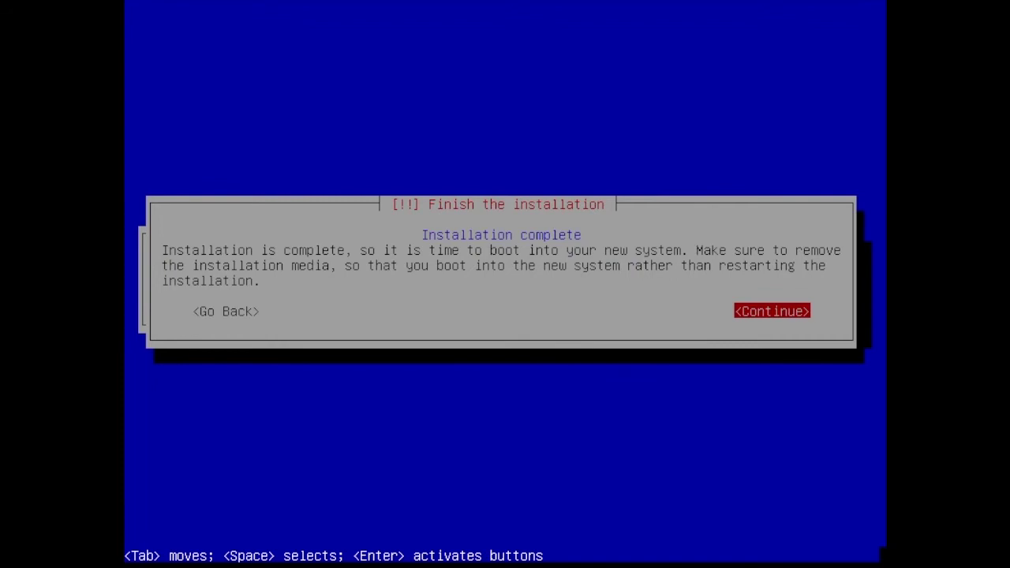
# Finish the installation, reboot into the new system and log in as Parrot with the user password.
pyautogui.press('Return')
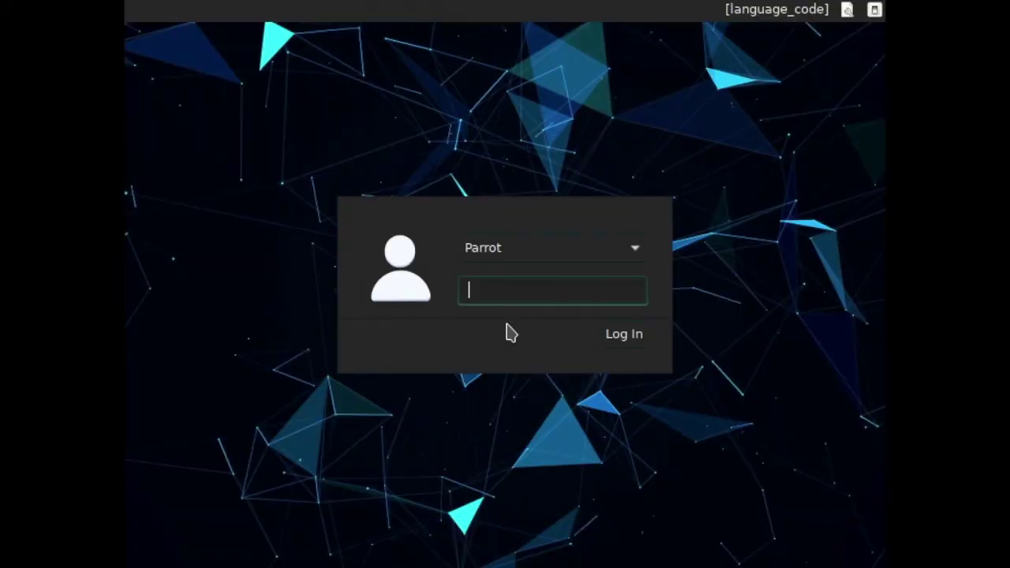
pyautogui.write('•')
pyautogui.press('Return')
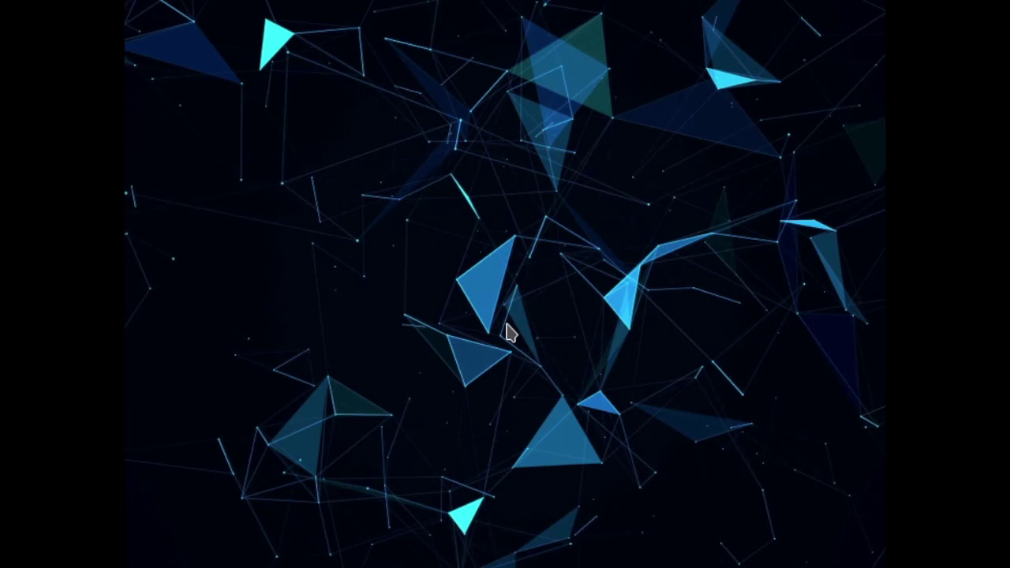